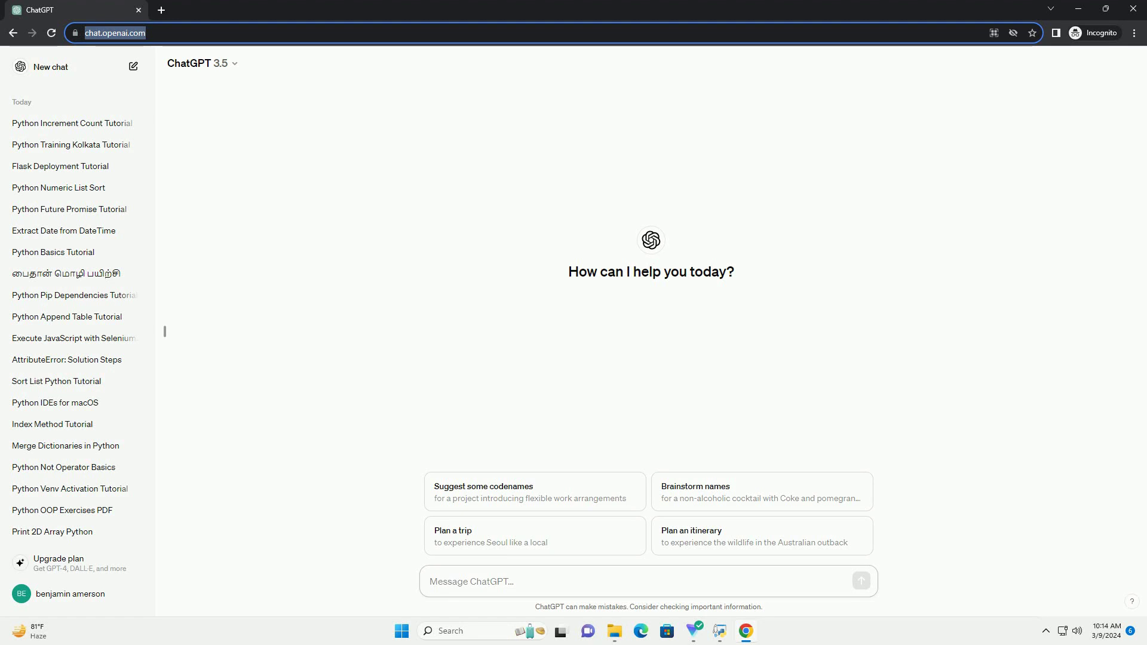
pyautogui.write('write an informative tuto')
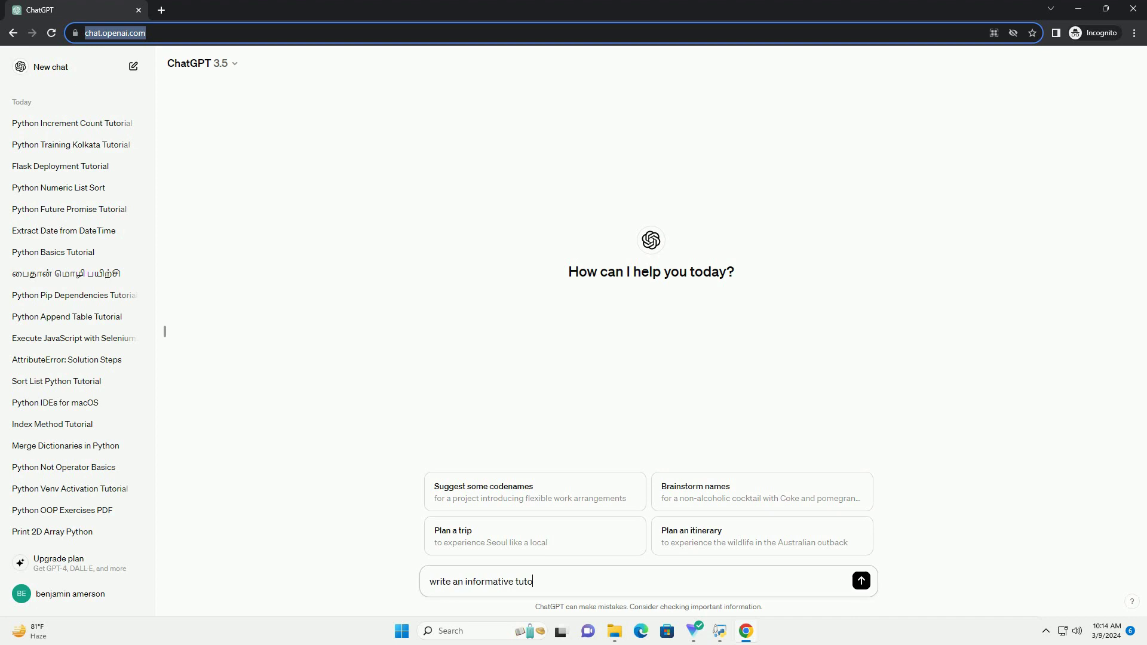
pyautogui.write('rial about add comment in python with code example')
# Send the request for an informative Python commenting tutorial with code examples
pyautogui.press('Return')
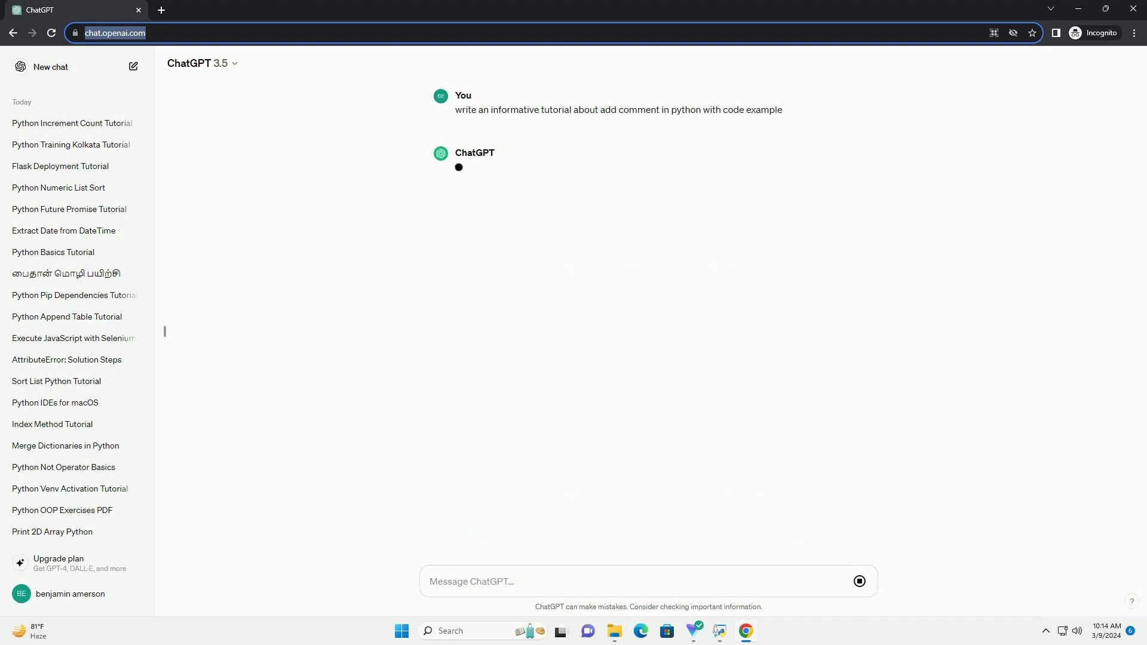